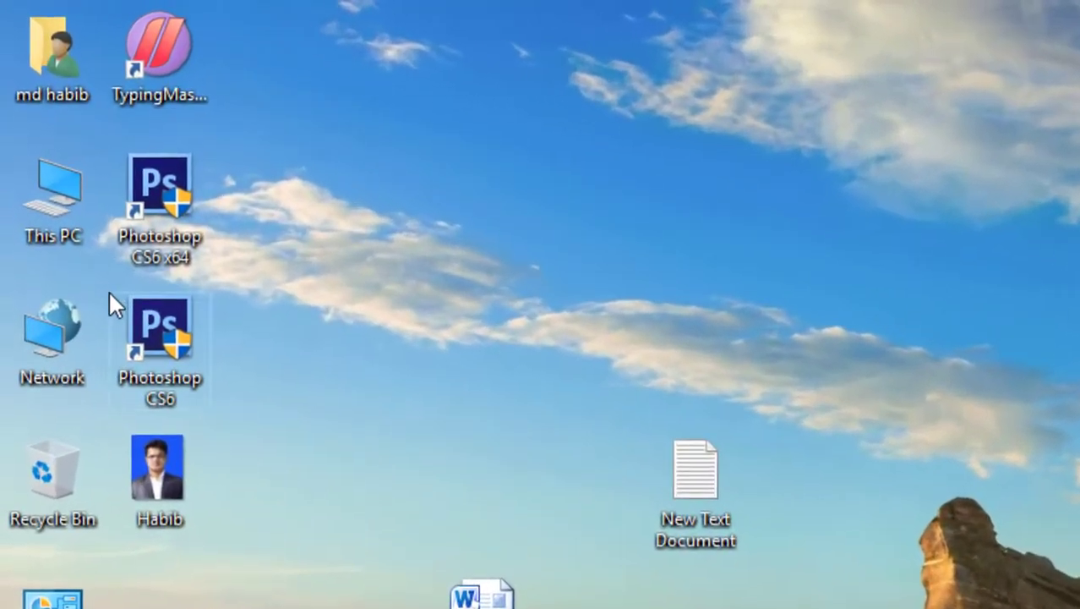
Switch to Photoshop and reposition the portrait photo's floating document window within the workspace
left_click(139, 311)
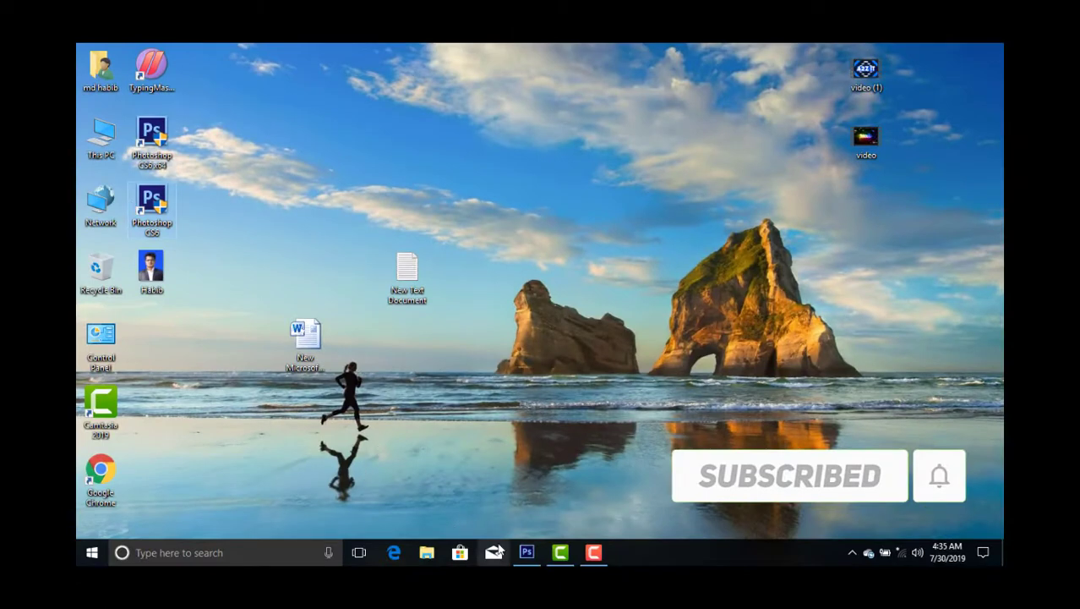
left_click(527, 552)
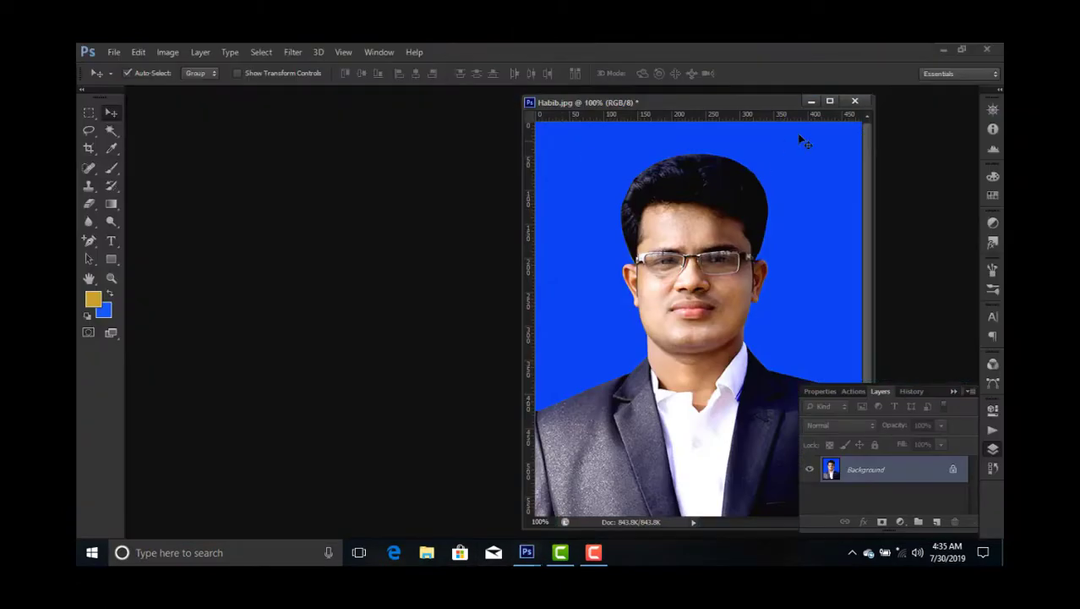
mouse_move(659, 103)
left_mouse_down()
mouse_move(575, 103)
mouse_move(659, 104)
mouse_move(652, 115)
left_mouse_up()
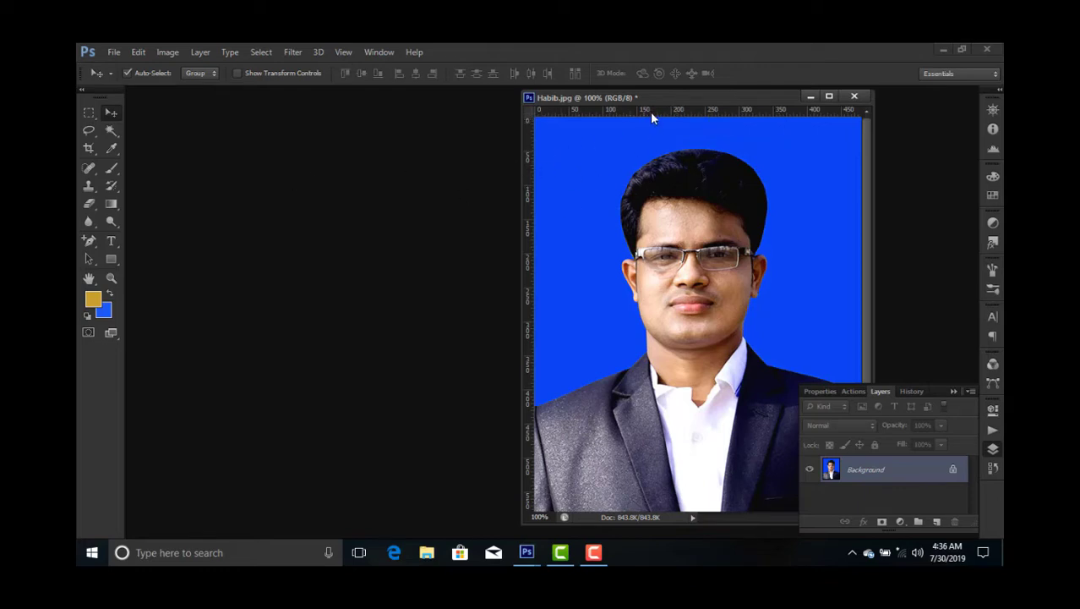
left_click_drag(658, 96, 615, 103)
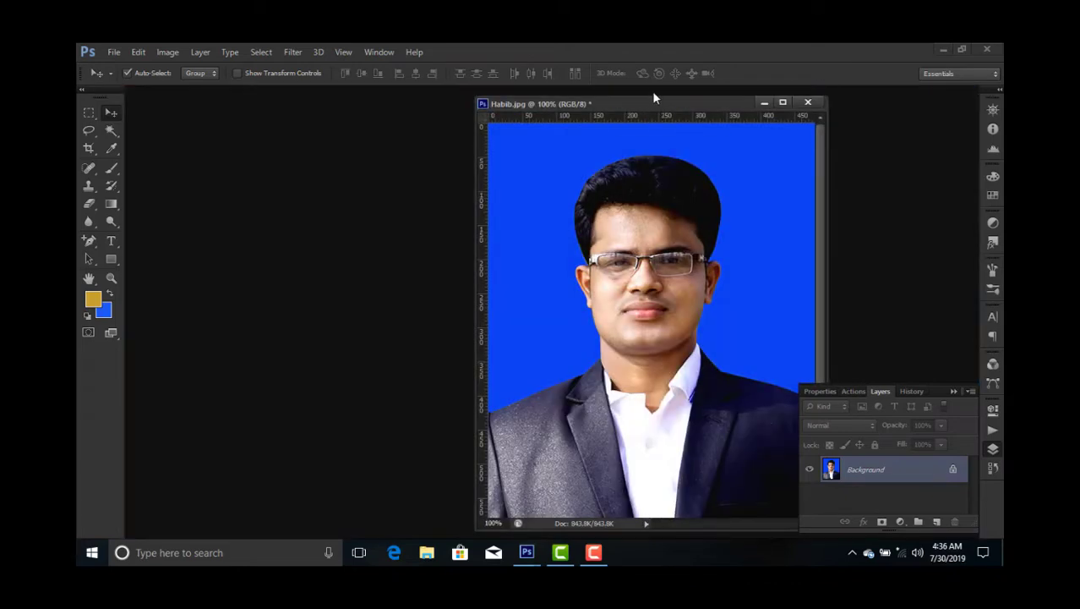
left_click_drag(618, 103, 620, 104)
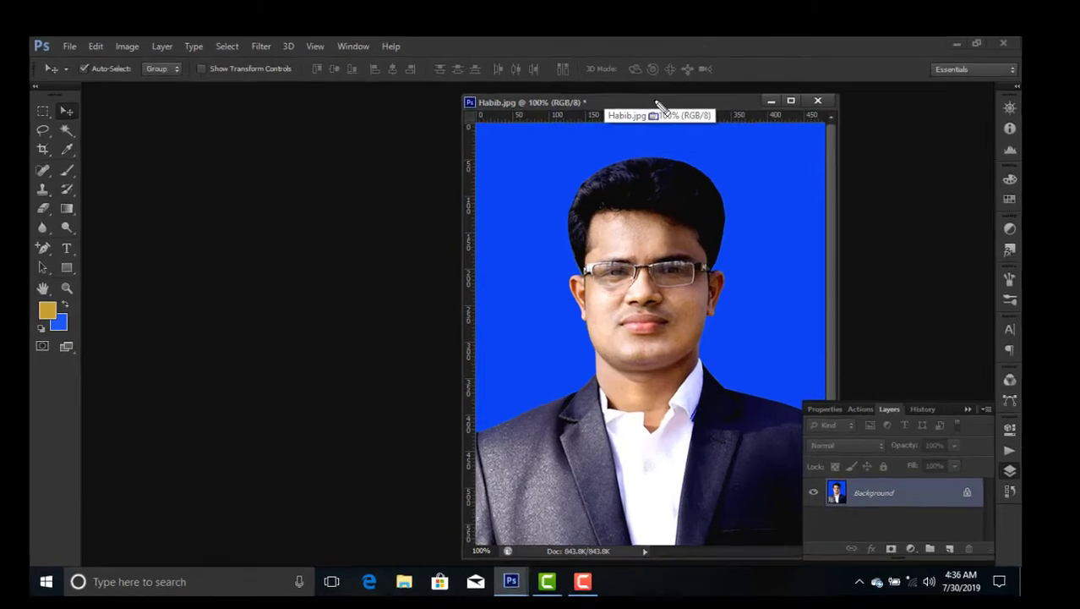
Check the portrait's document width, height and resolution in its Image Size settings
right_click(644, 104)
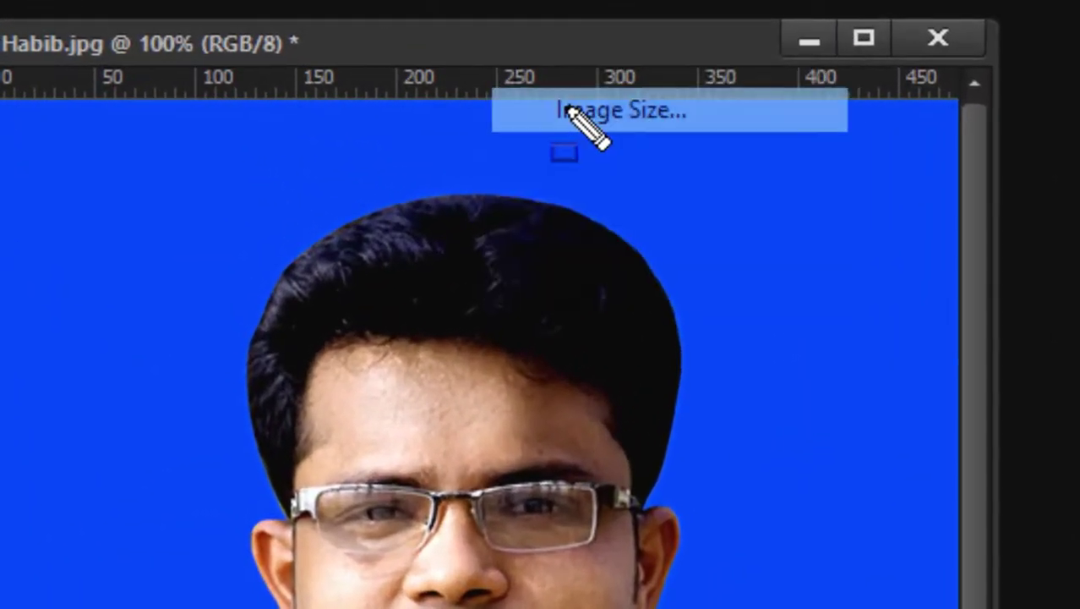
left_click(570, 109)
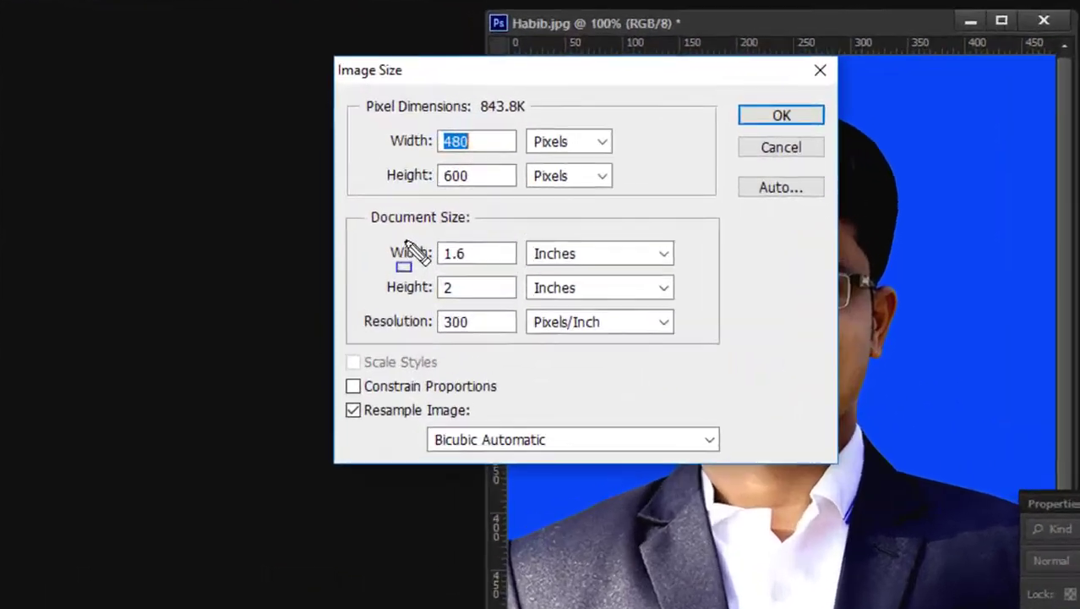
left_click_drag(412, 217, 502, 290)
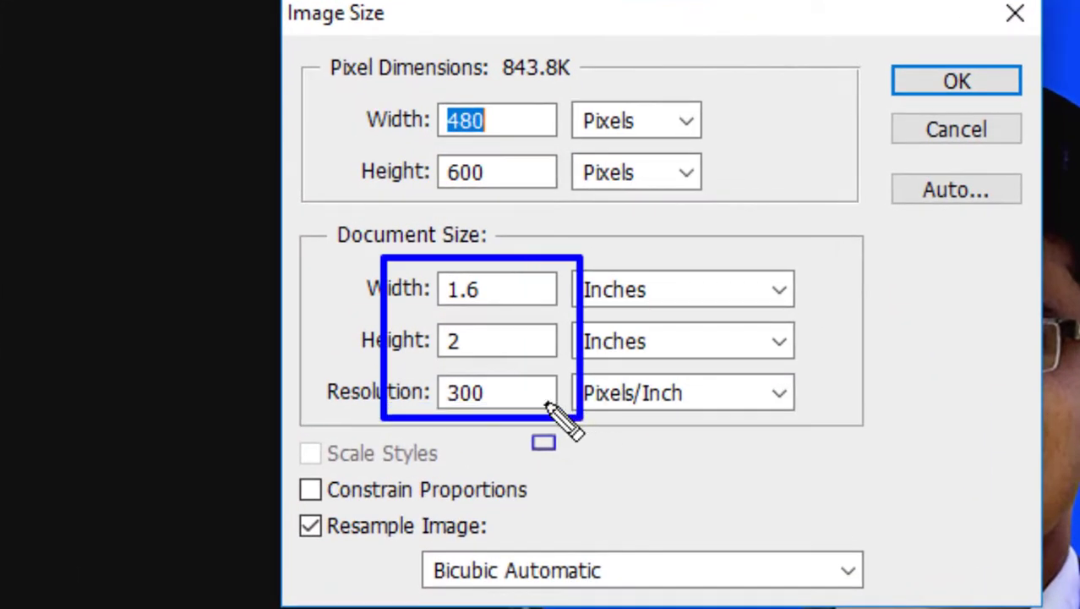
key("e")
left_click(946, 83)
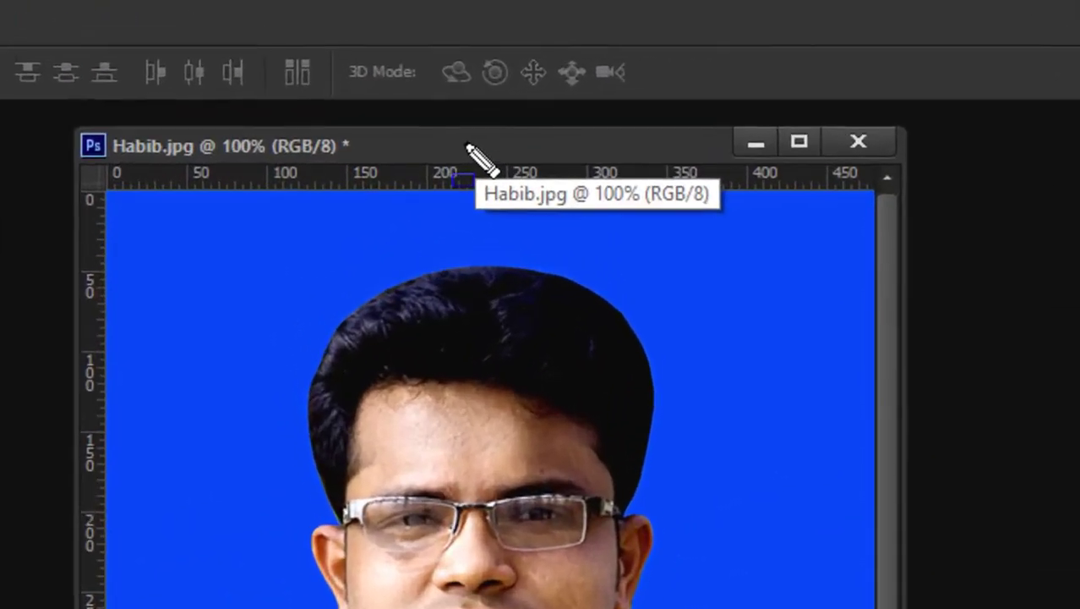
left_click_drag(660, 65, 700, 80)
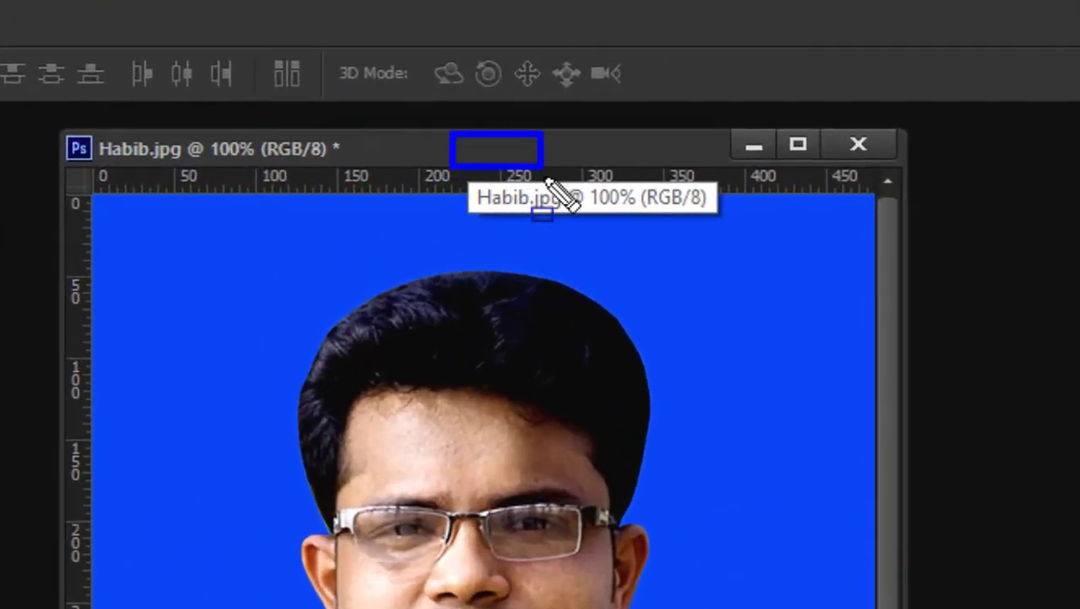
key("e")
right_click(513, 150)
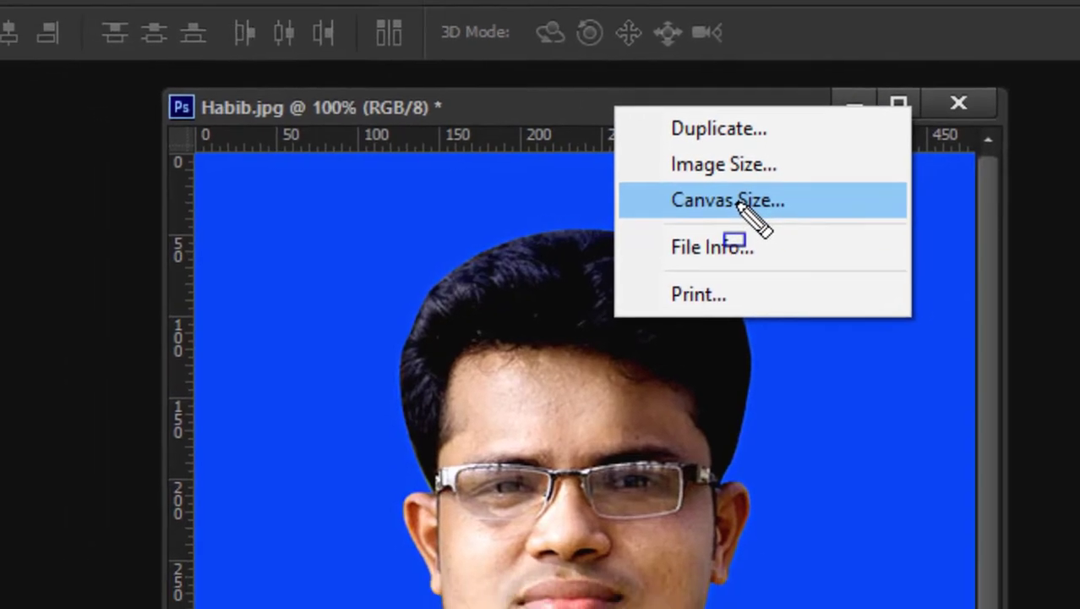
left_click(639, 244)
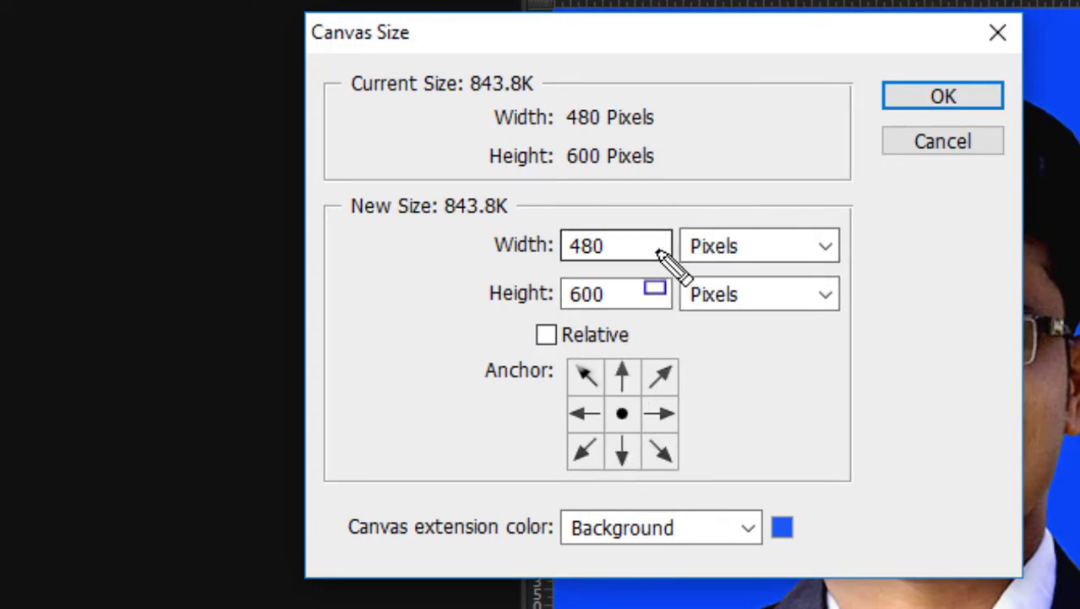
left_click(816, 244)
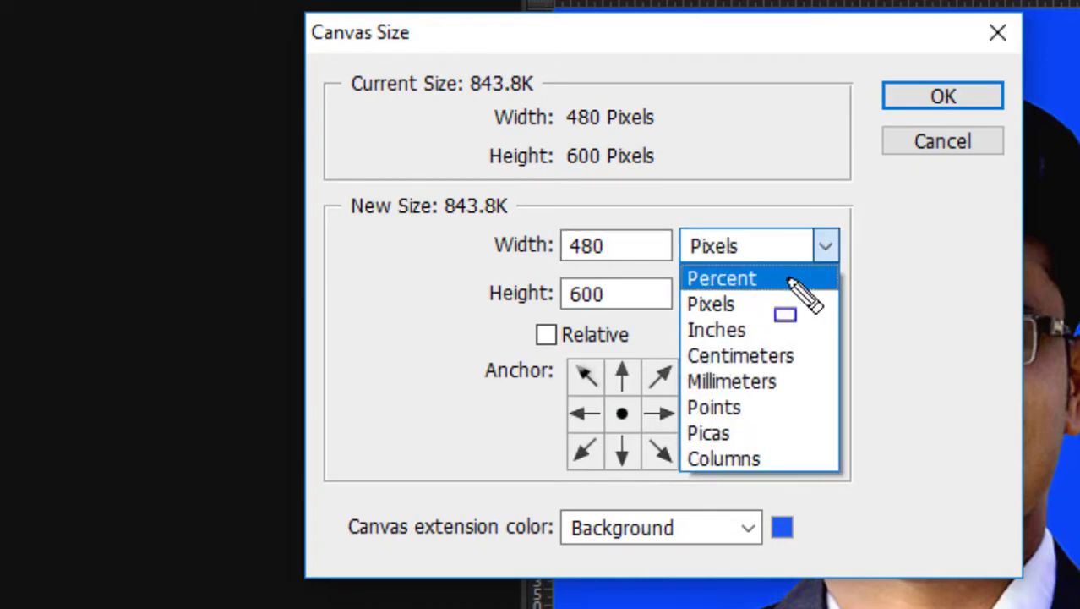
left_click(786, 338)
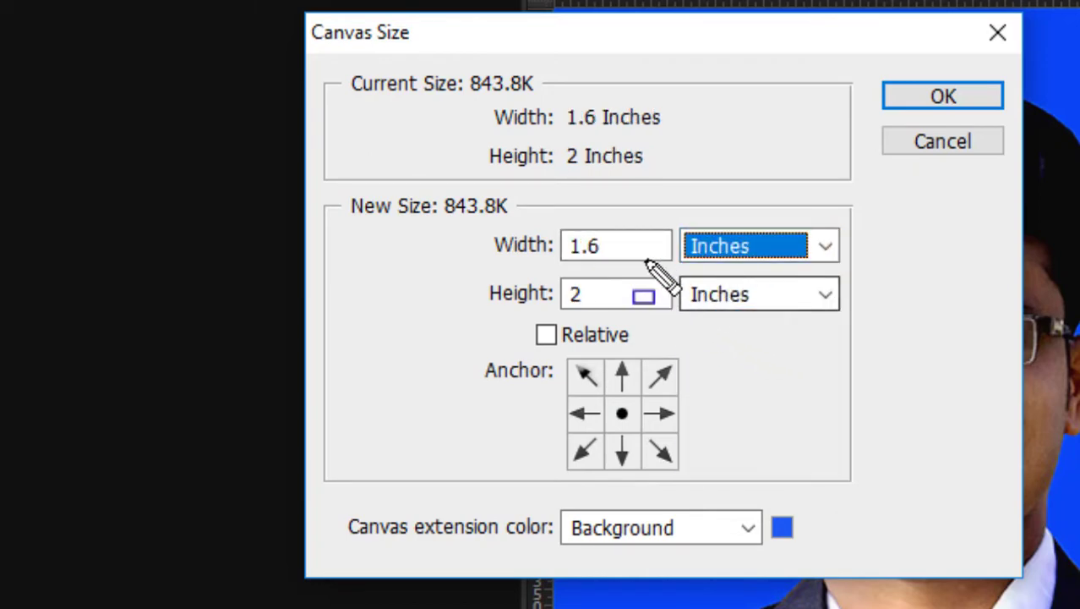
left_click(626, 244)
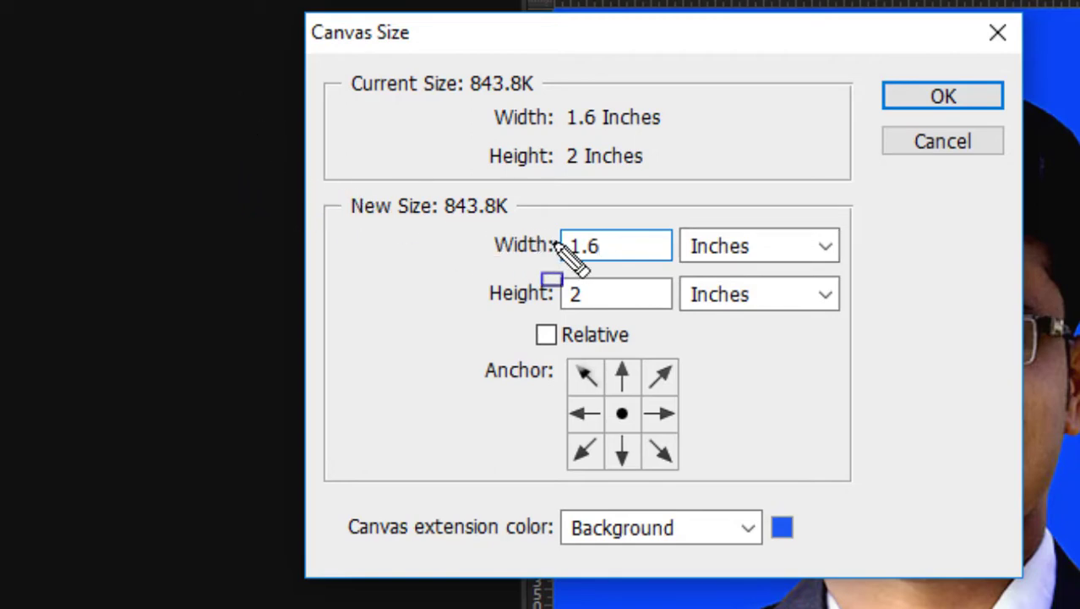
type("5")
left_click(627, 294)
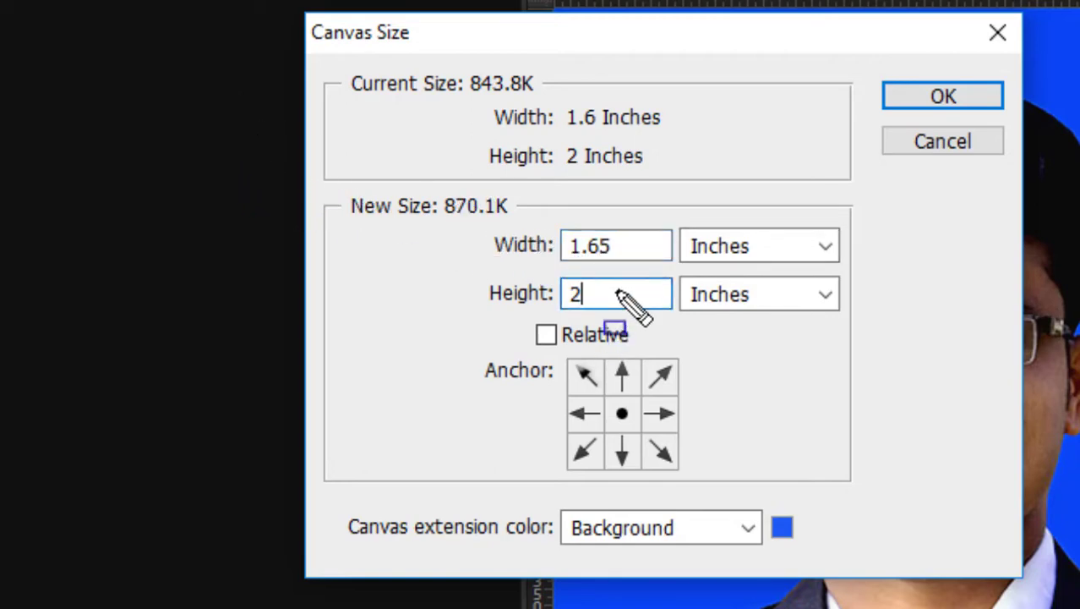
type(".0")
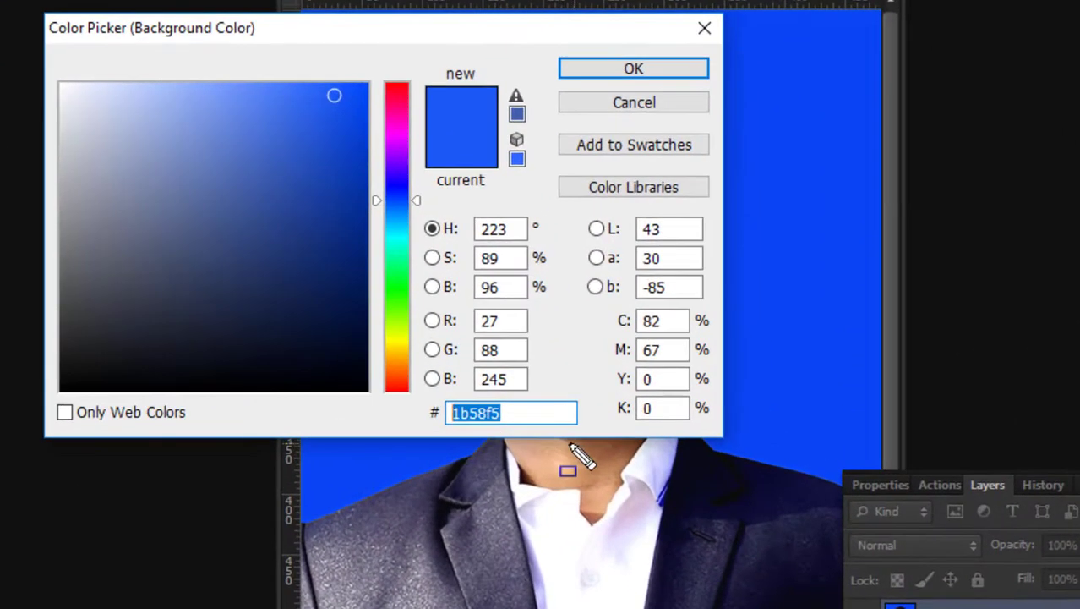
Set the background colour to white (fff) and enlarge the portrait's canvas to 1.65 by 2.05 inches for a border
type("fff")
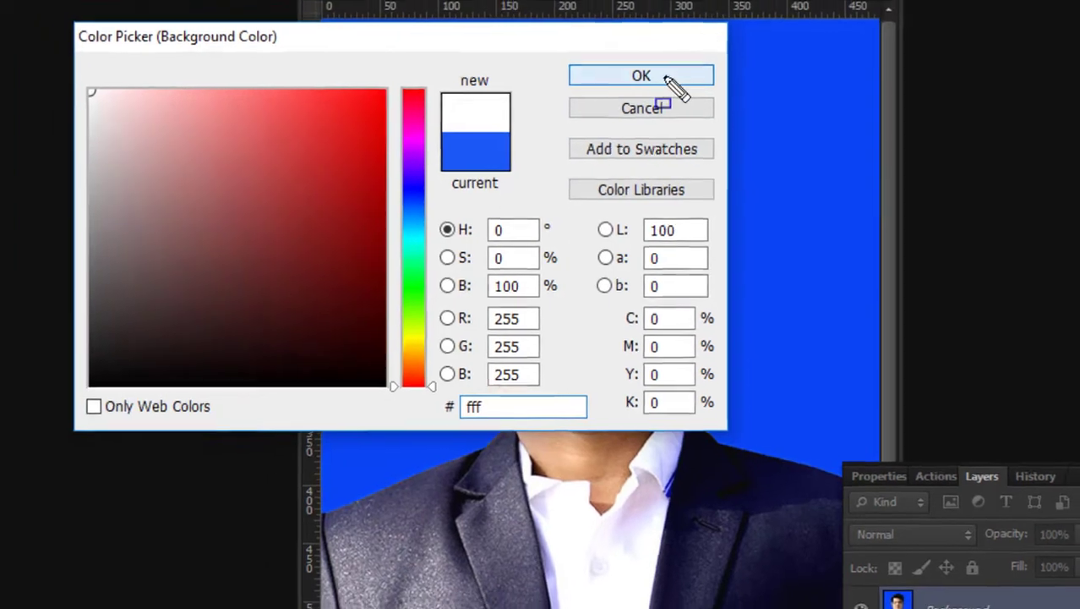
left_click(659, 71)
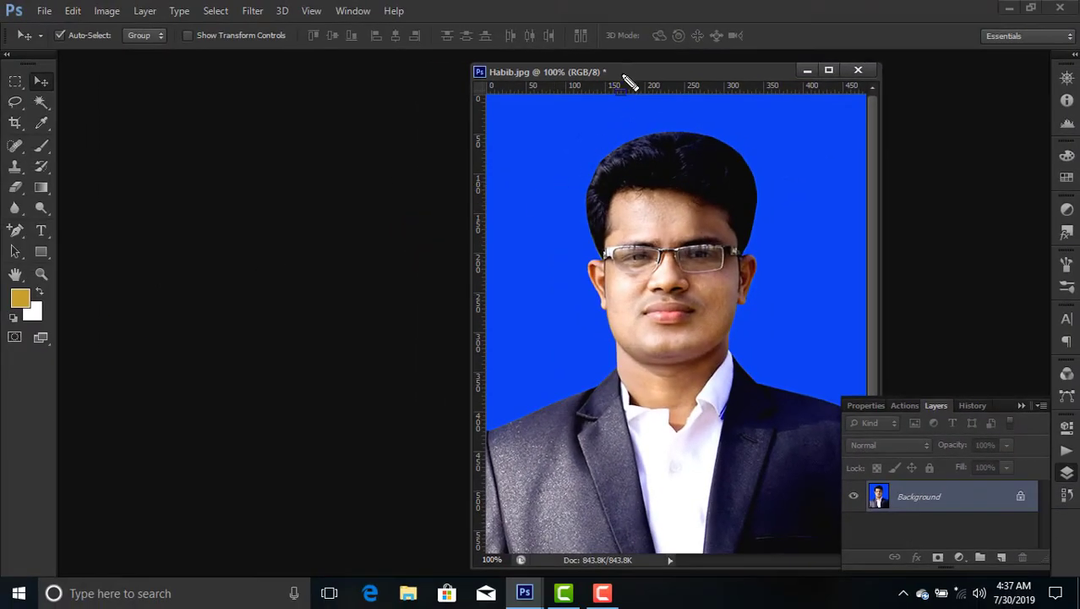
right_click(624, 75)
left_click(676, 123)
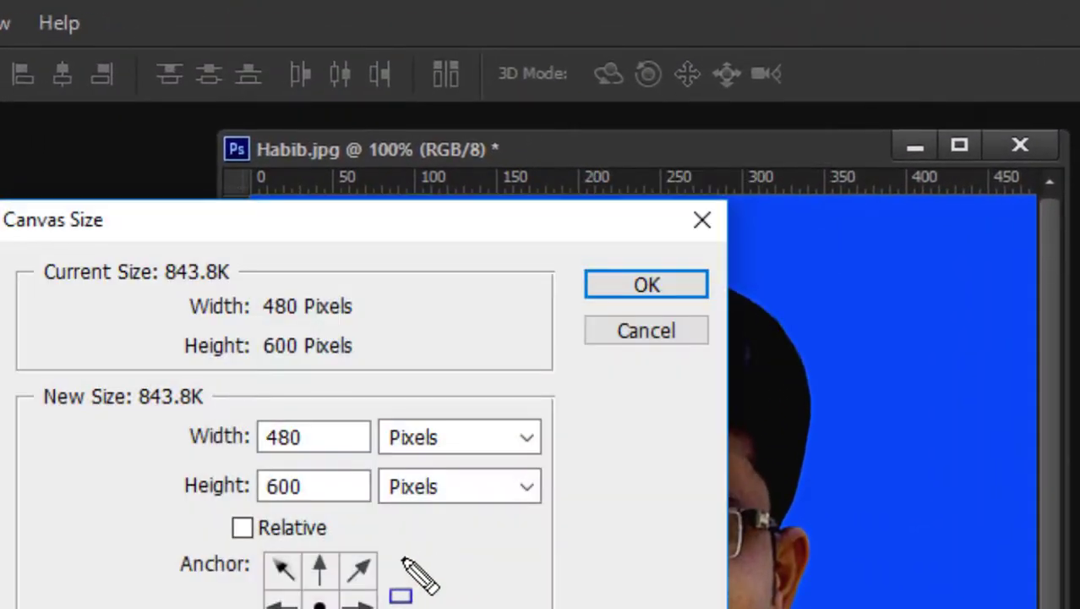
left_click(490, 436)
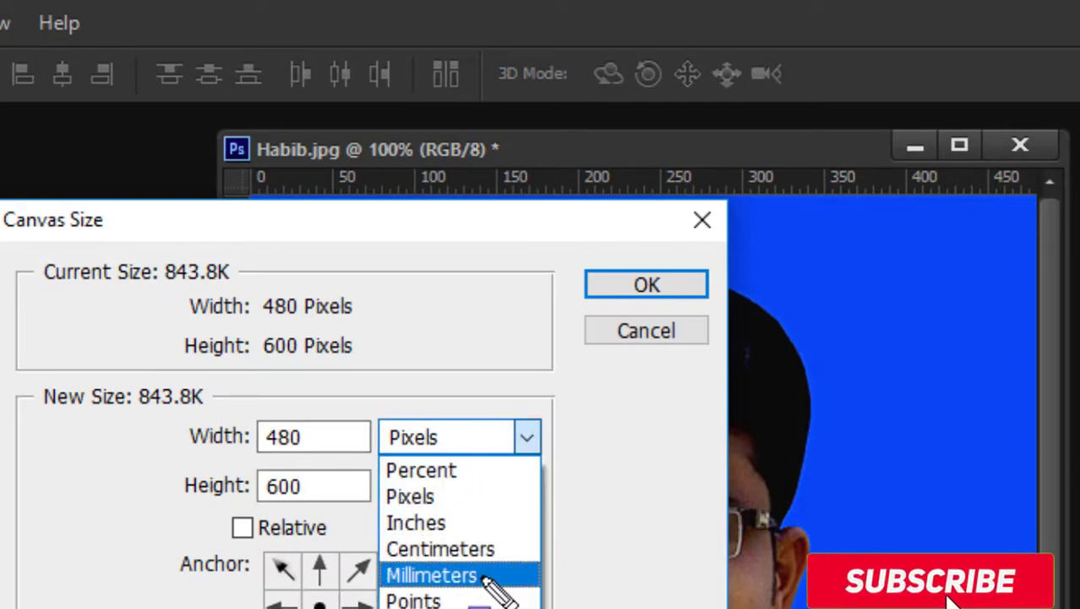
left_click(503, 498)
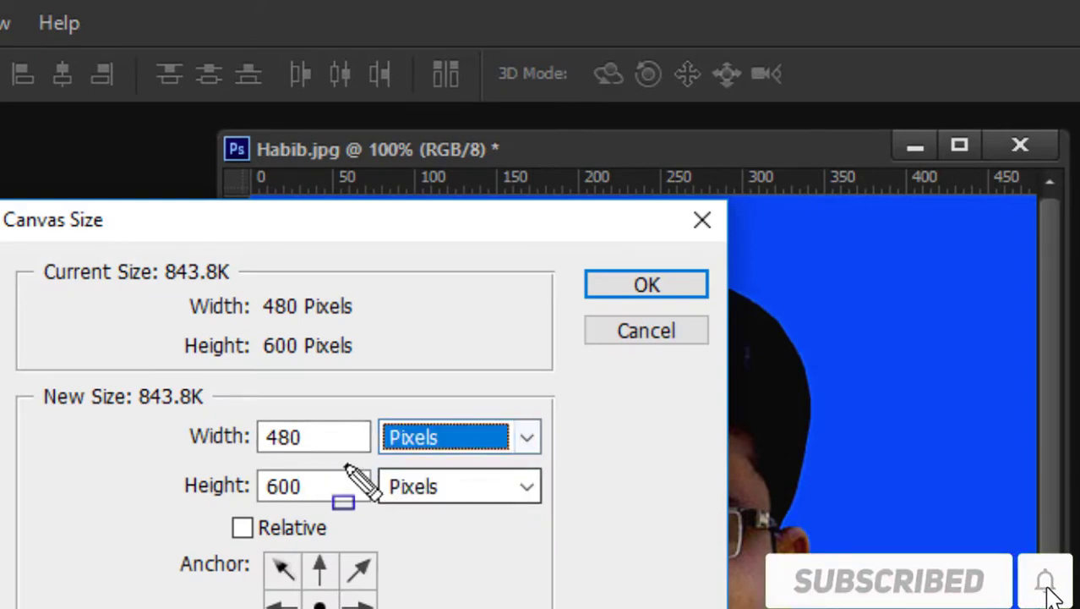
left_click(448, 439)
left_click(470, 526)
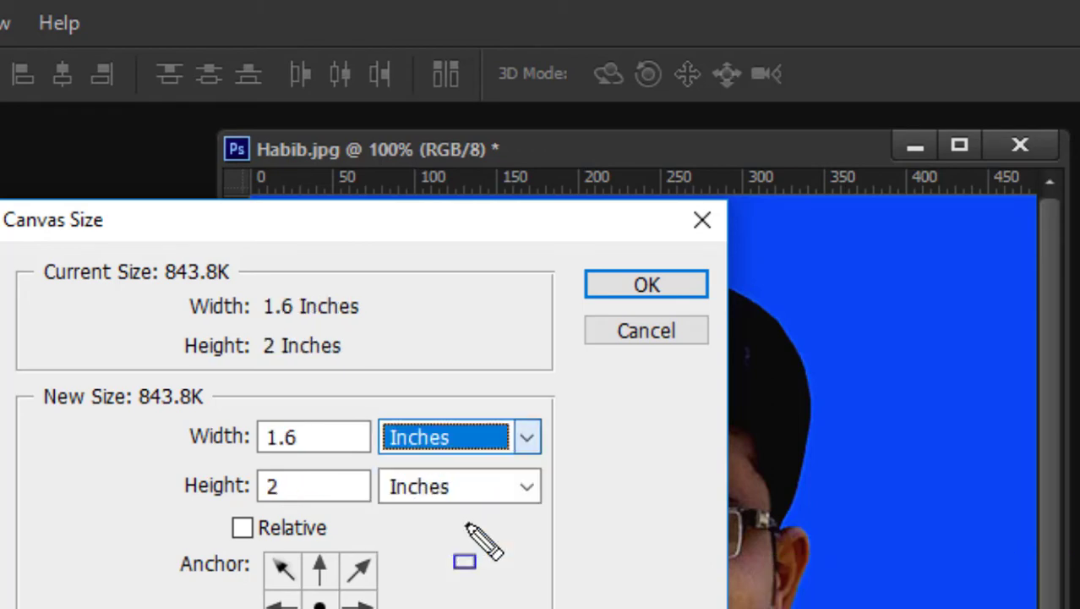
left_click(335, 439)
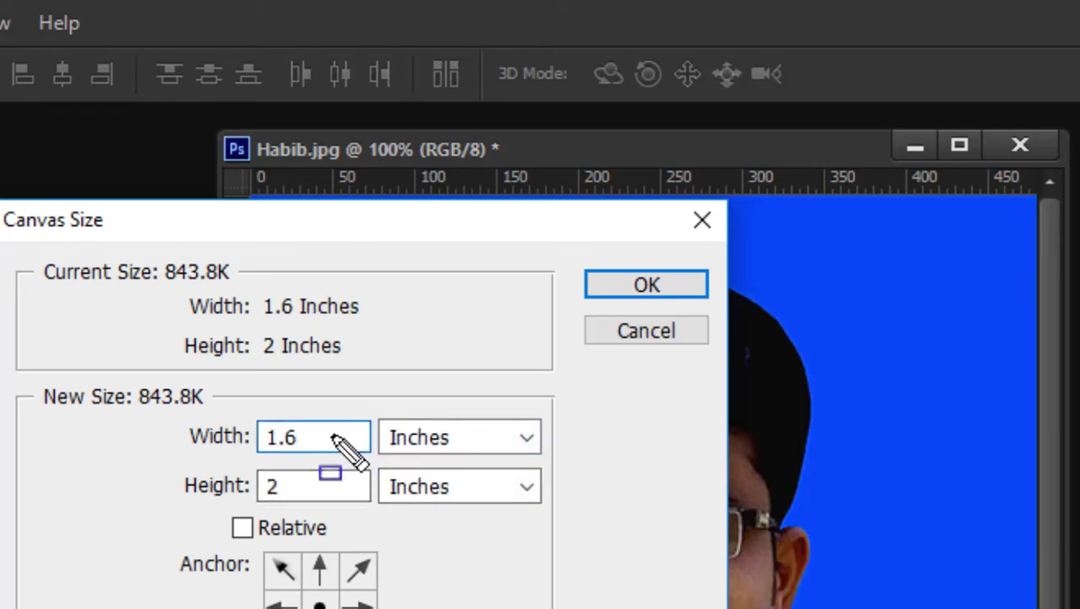
type("5")
left_click(343, 487)
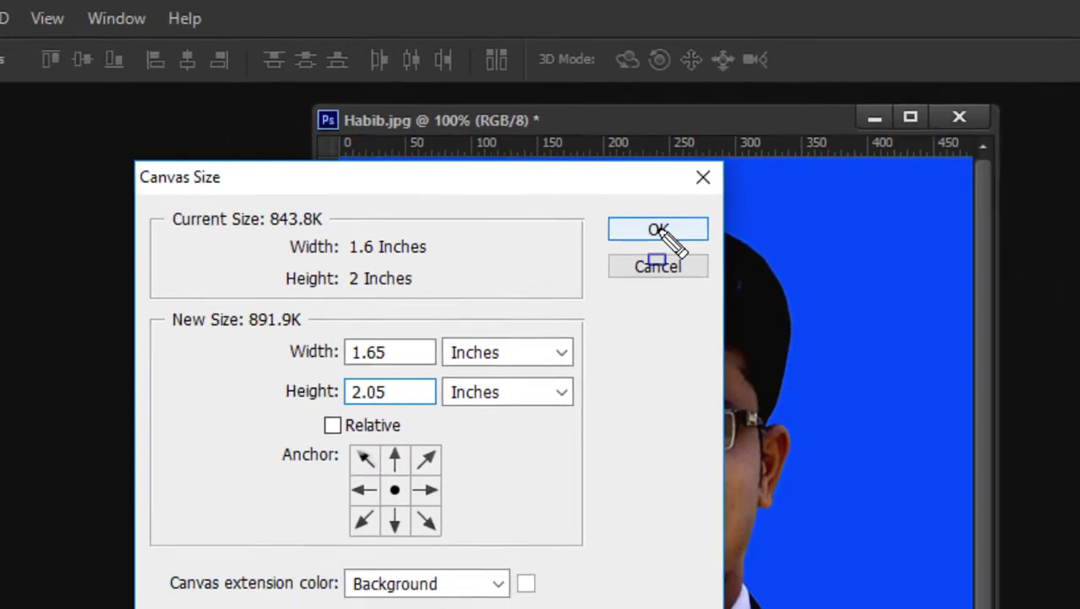
left_click(647, 285)
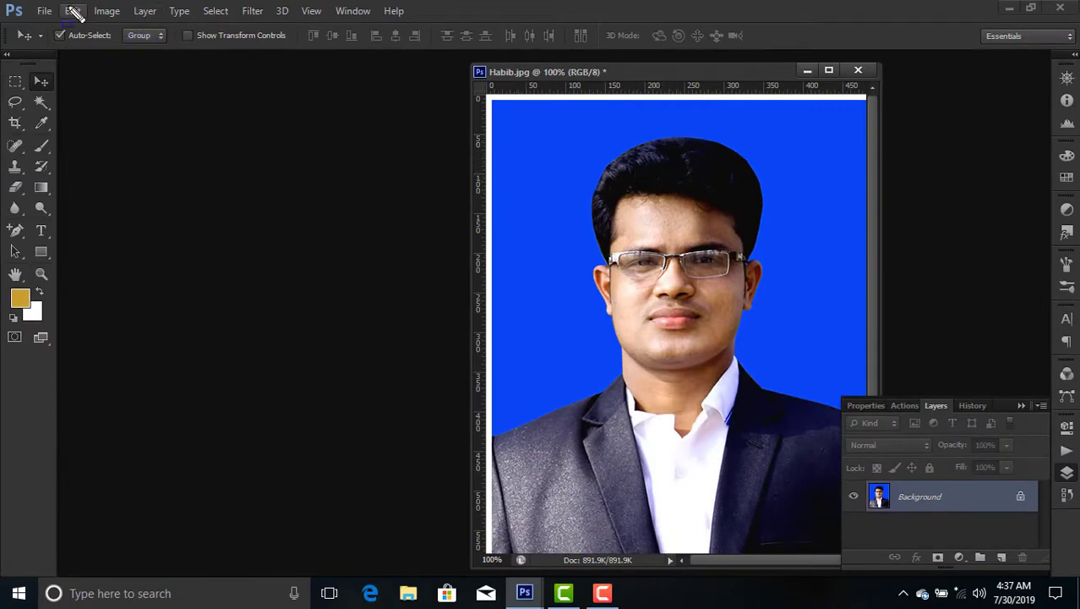
Create a new International Paper A4 document, 210 by 297 mm, at 300 pixels/inch in RGB Color with white background contents
left_click(49, 12)
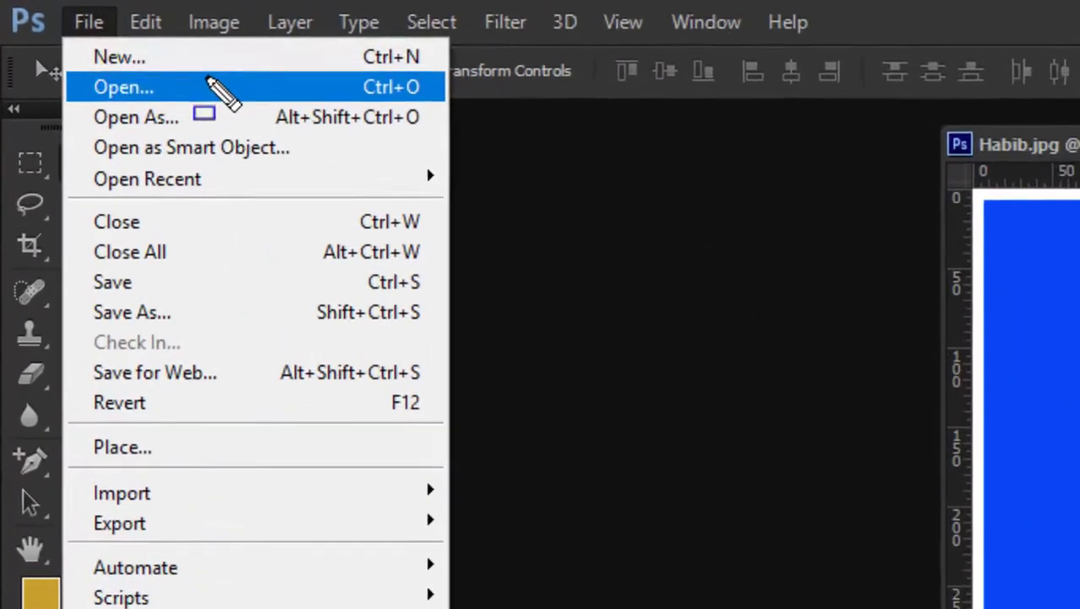
left_click(151, 34)
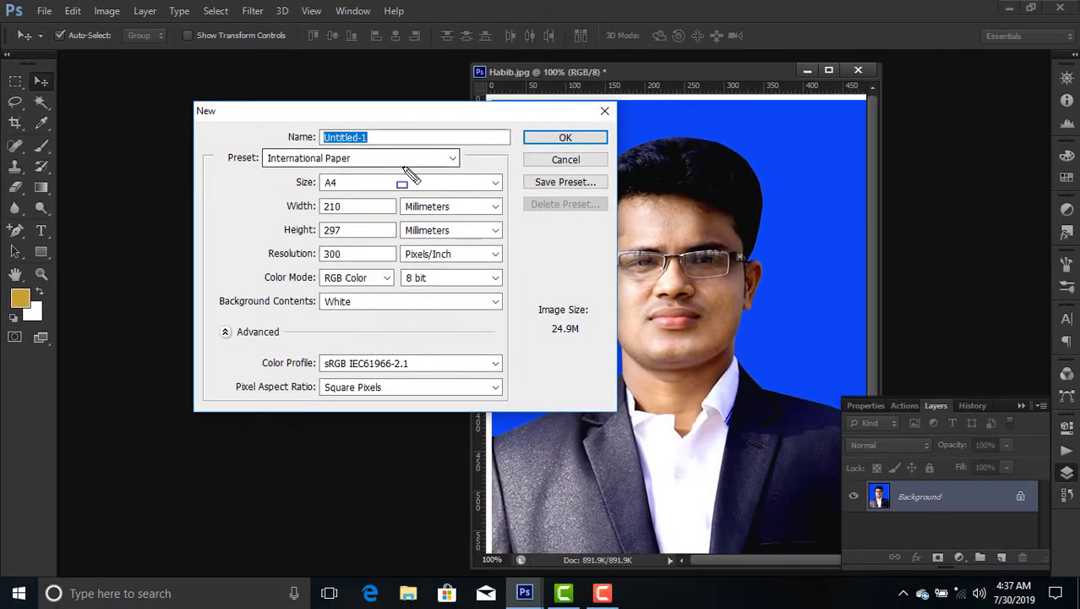
left_click(448, 159)
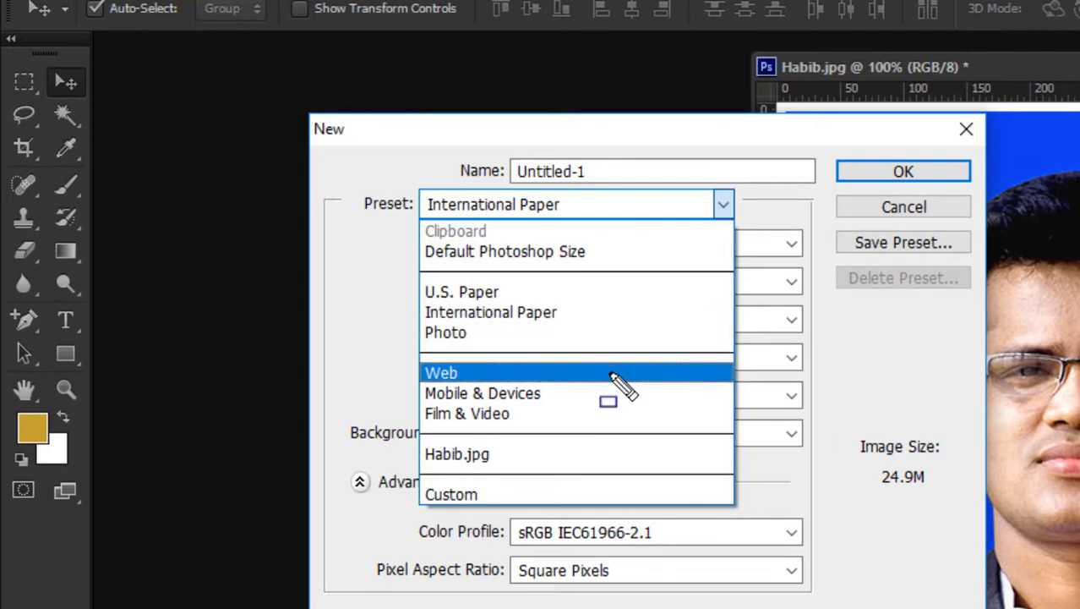
left_click(603, 317)
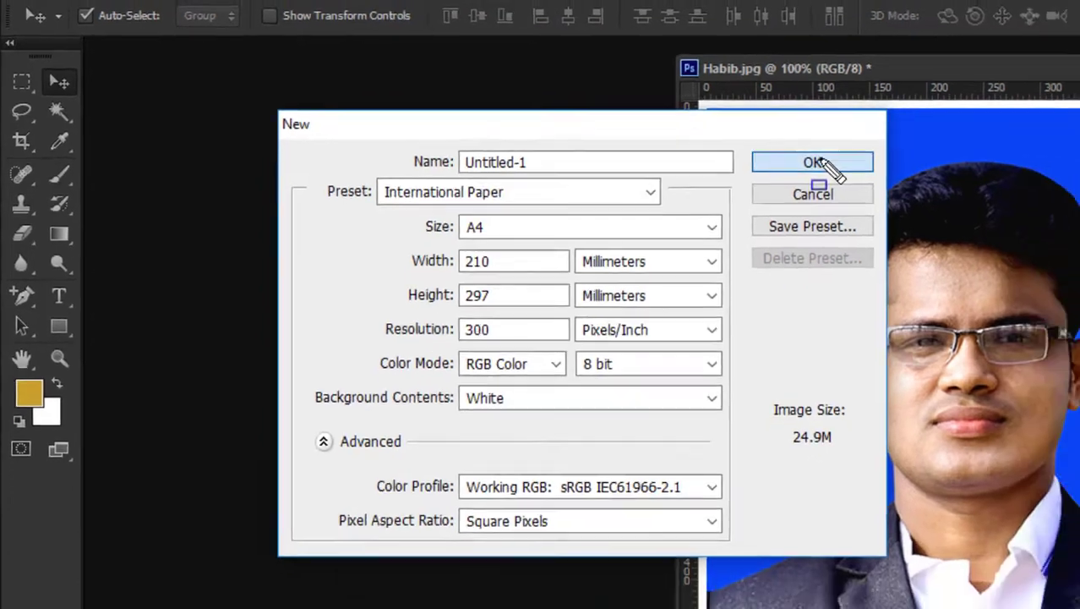
left_click(921, 172)
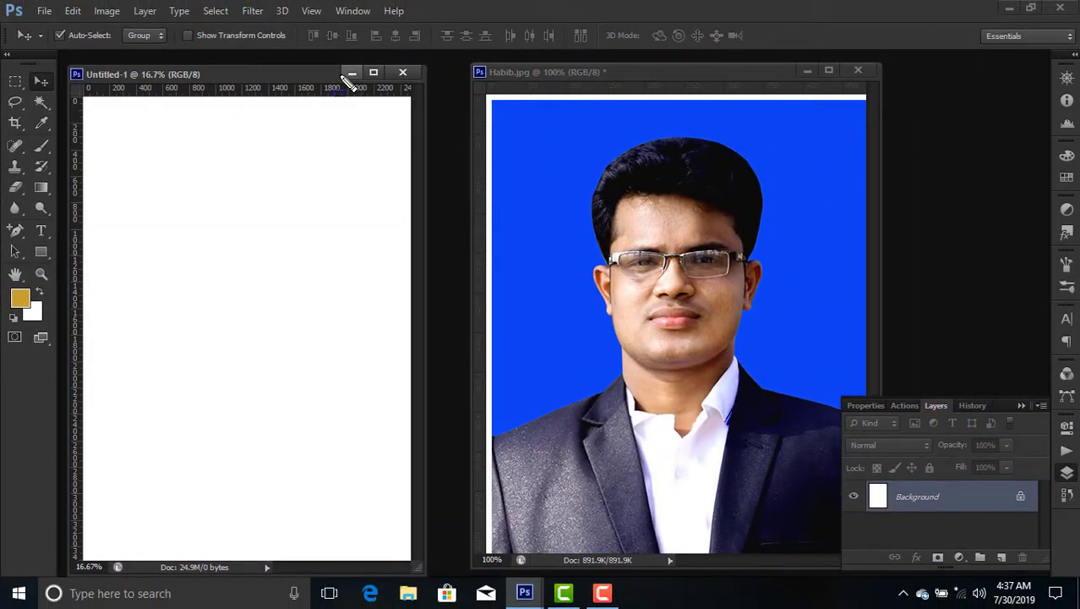
Define the white-bordered portrait as a pattern, keeping the suggested name
left_click_drag(621, 78, 660, 83)
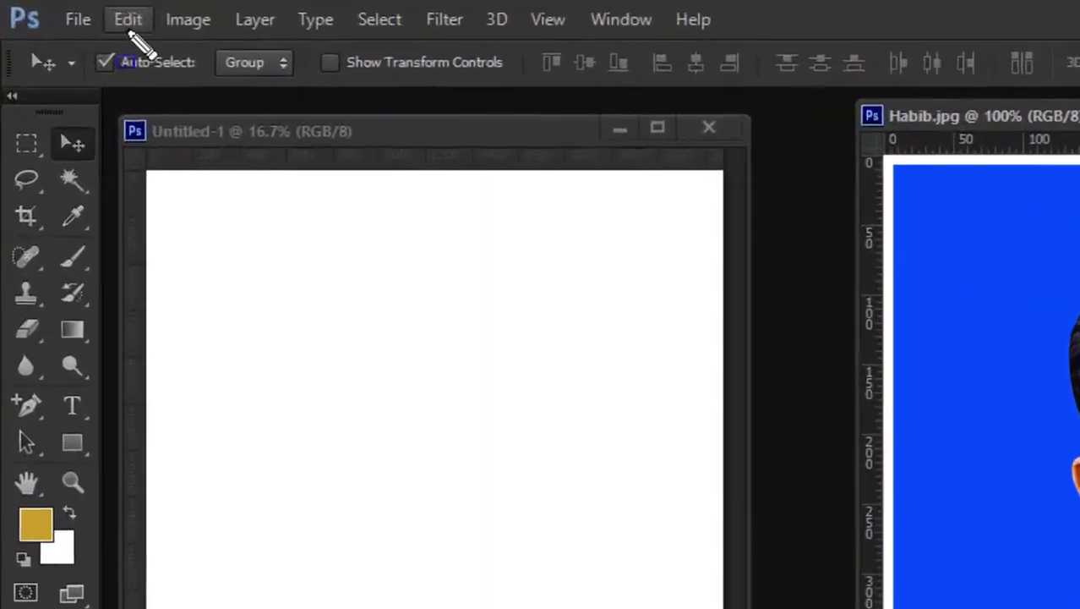
left_click(74, 11)
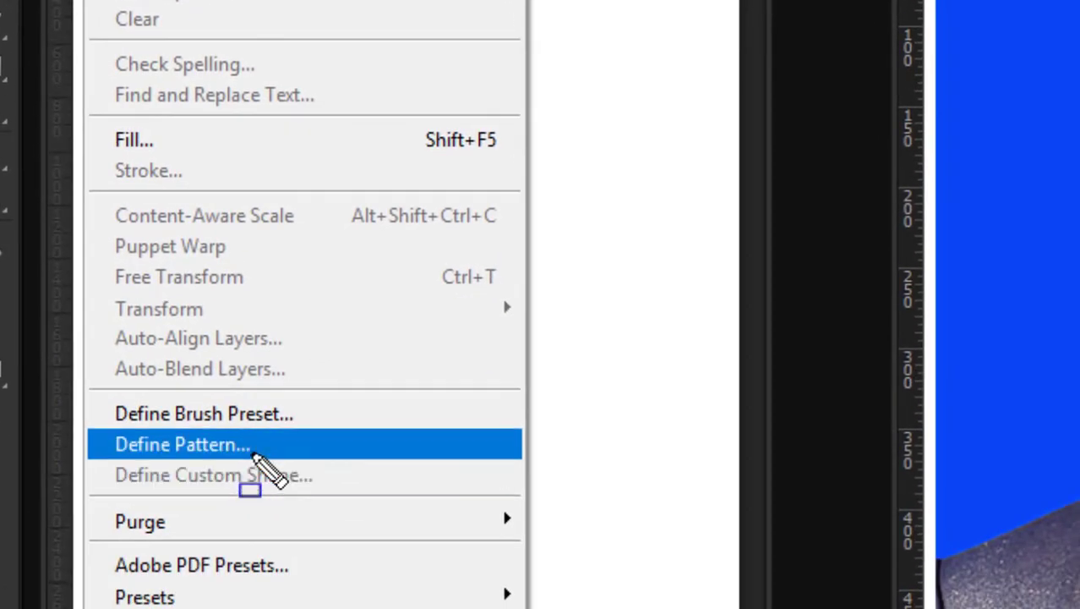
left_click(254, 446)
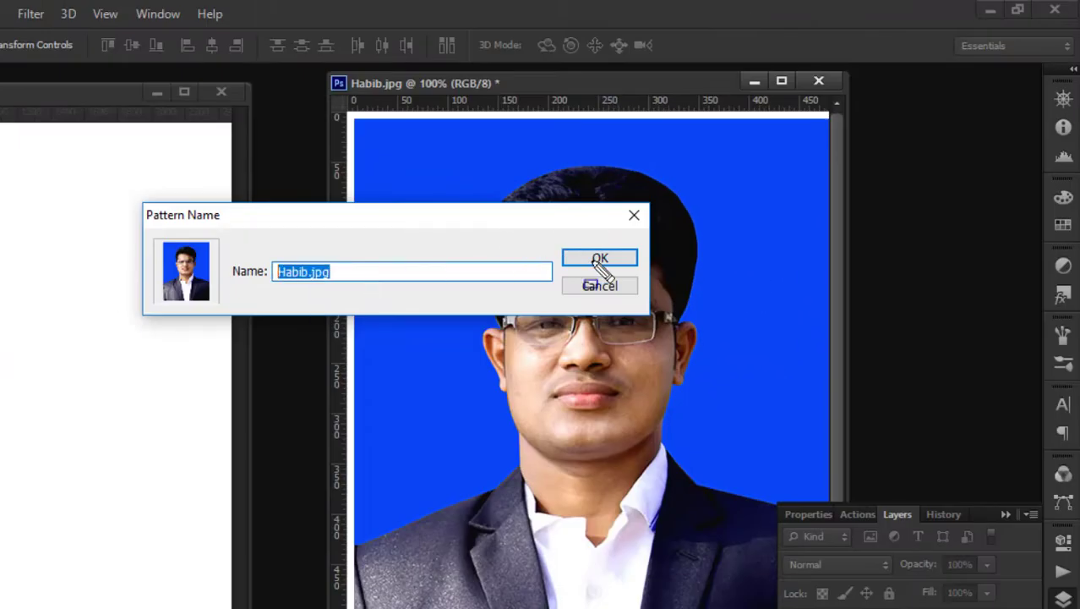
left_click(621, 261)
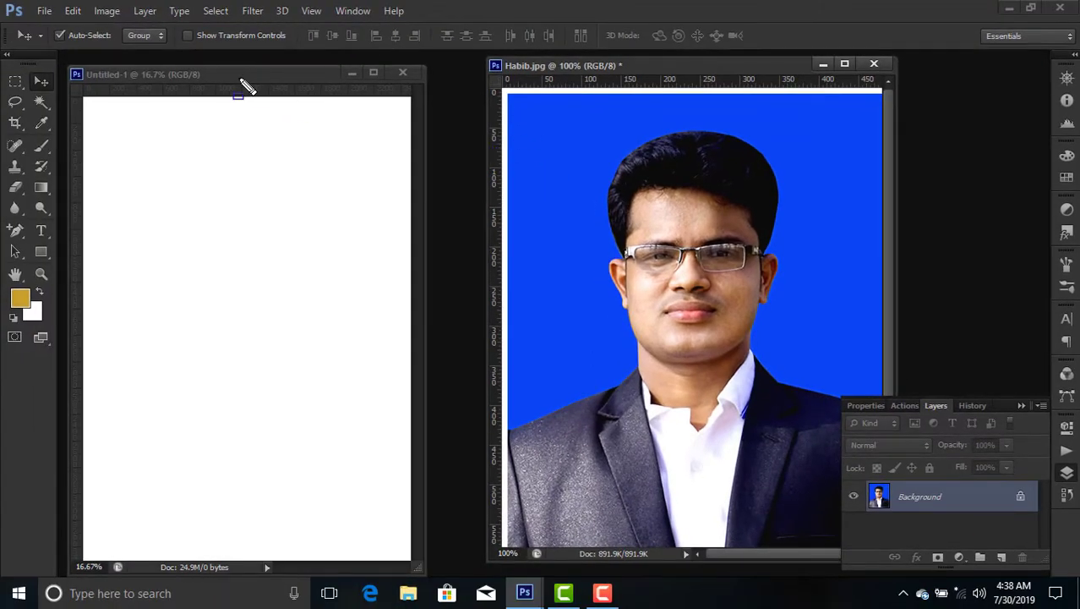
Fill the blank A4 document with the white-bordered portrait pattern in Normal mode at 100% opacity, and inspect the filled sheet enlarged
left_click(242, 84)
key("ctrl+r")
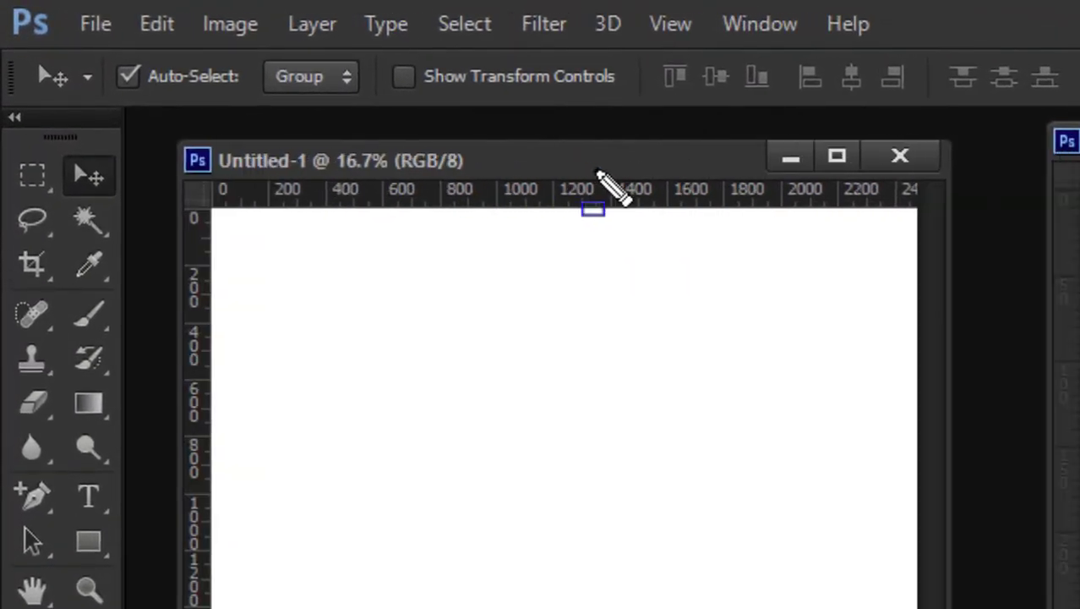
left_click_drag(597, 171, 568, 159)
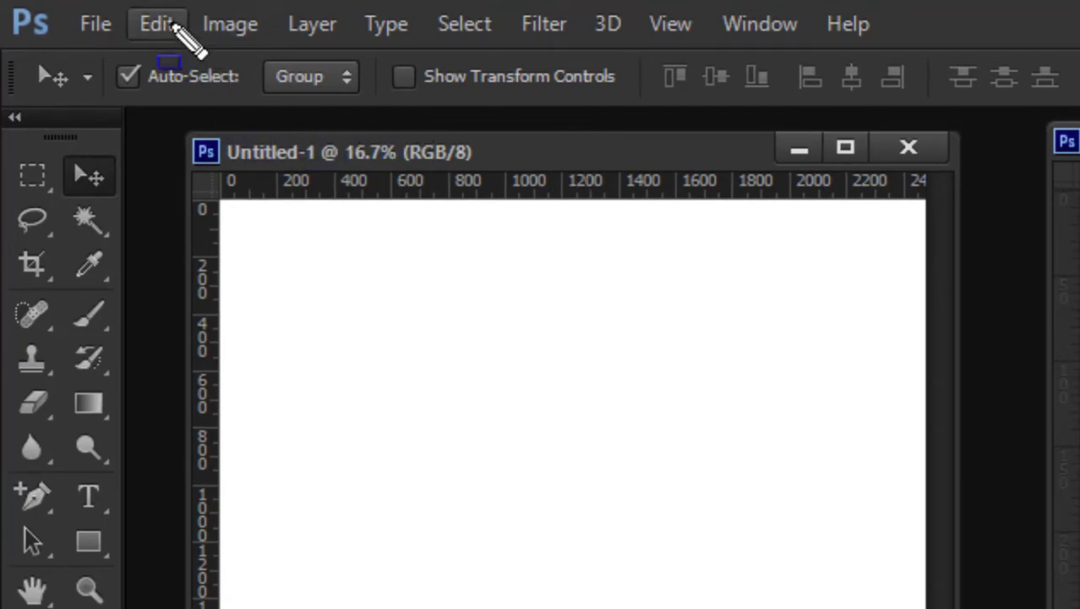
left_click(160, 25)
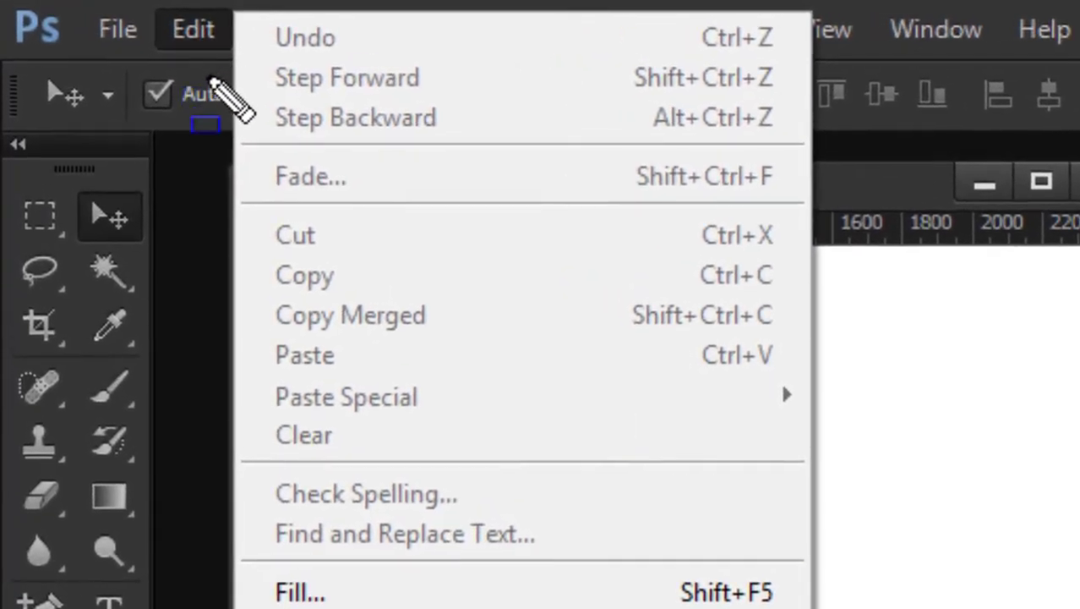
left_click(507, 596)
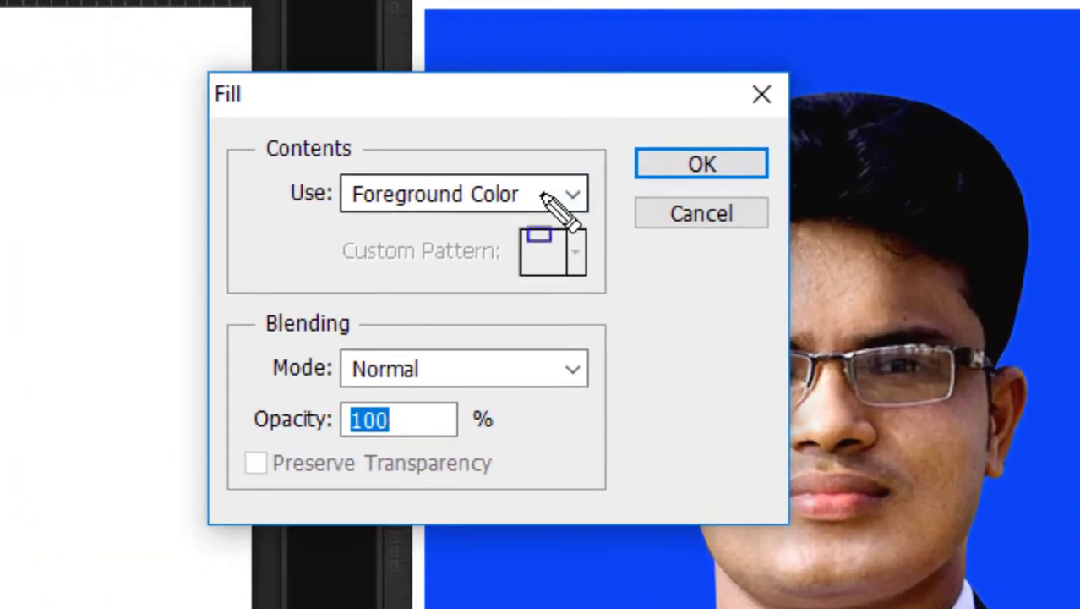
left_click(575, 194)
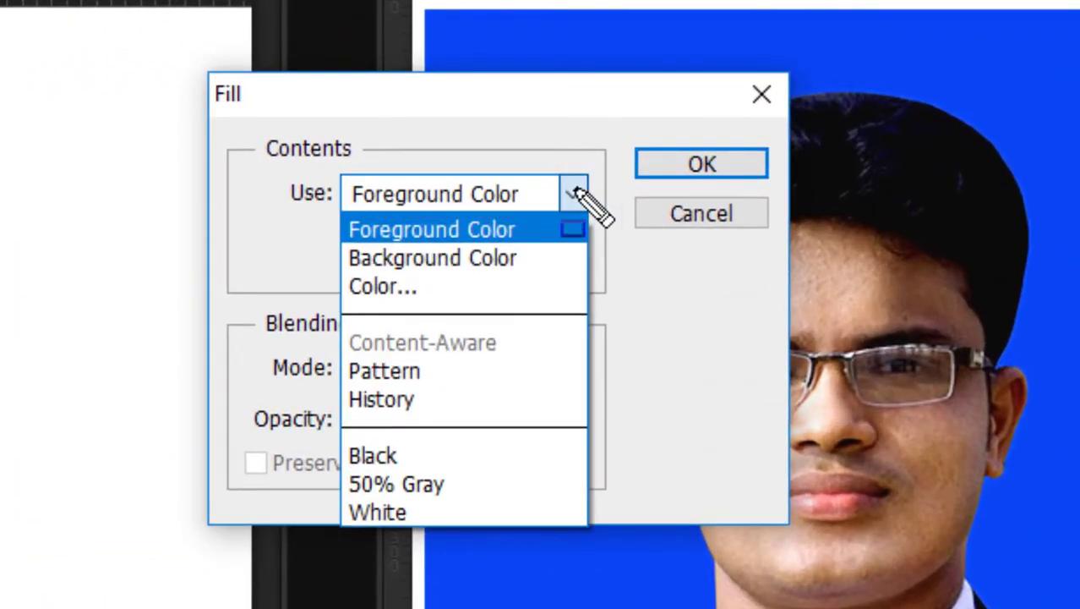
left_click(465, 372)
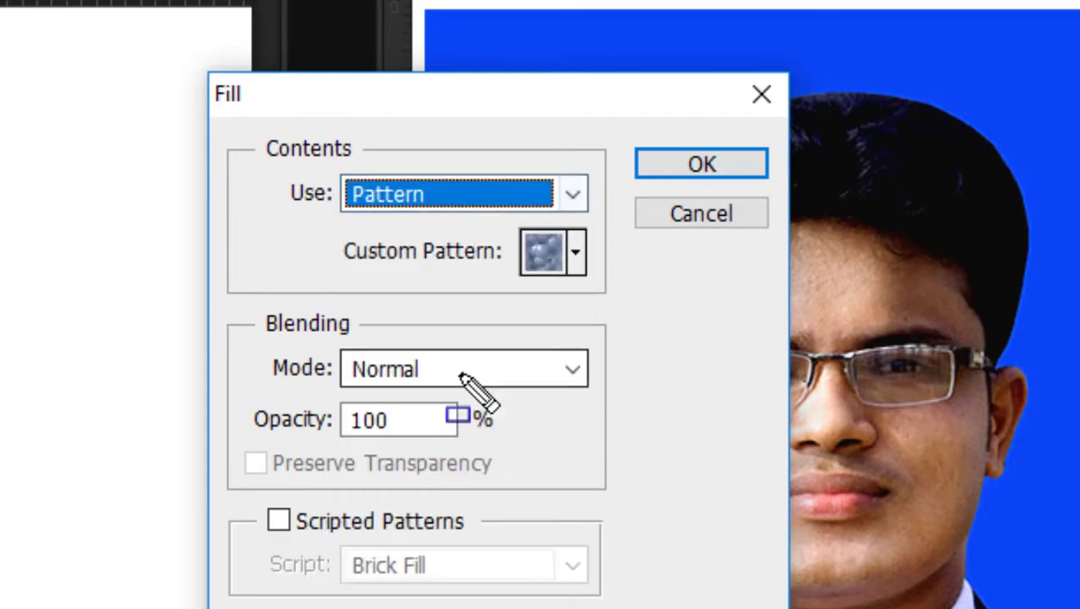
left_click(577, 254)
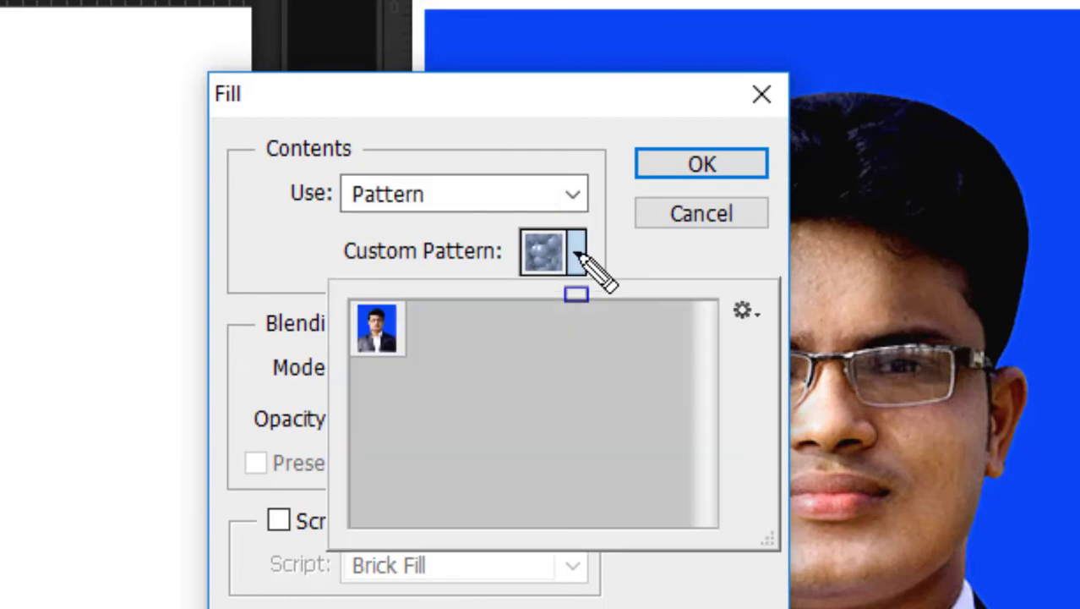
left_click(379, 332)
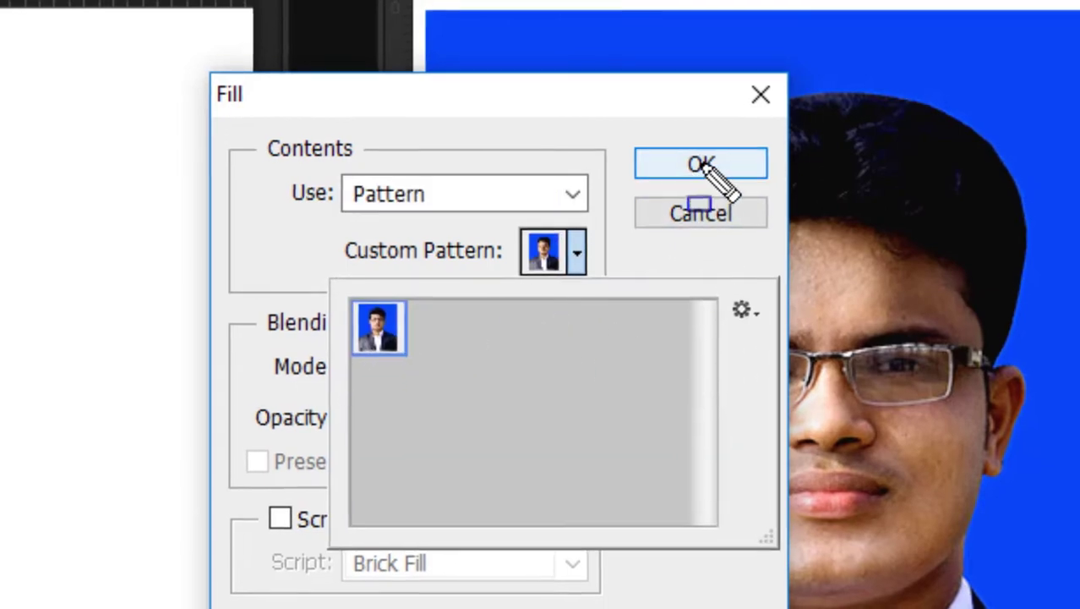
left_click(701, 164)
left_click(701, 164)
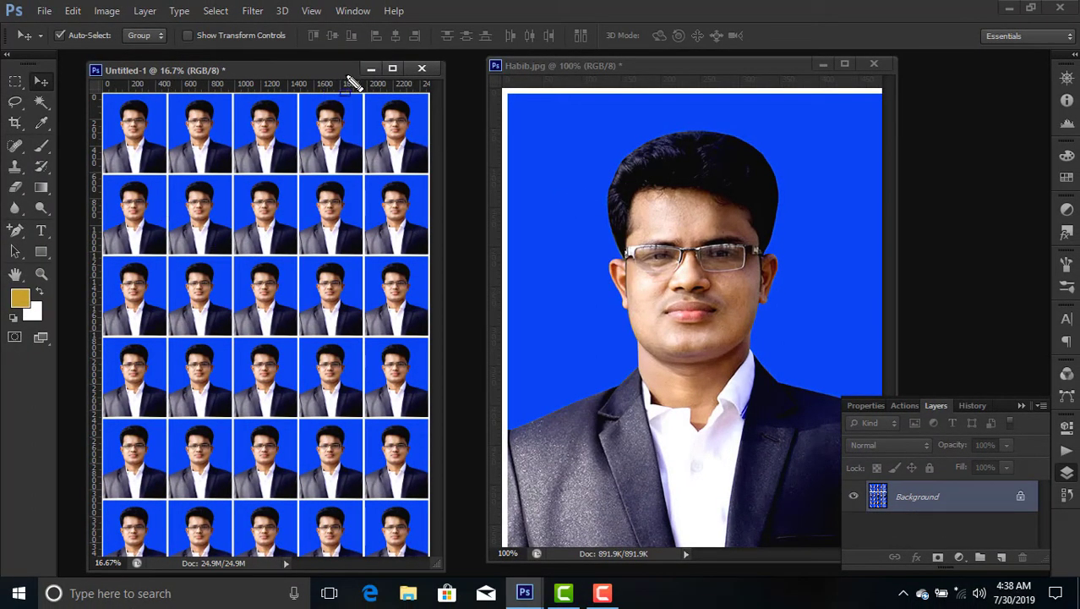
left_click(392, 67)
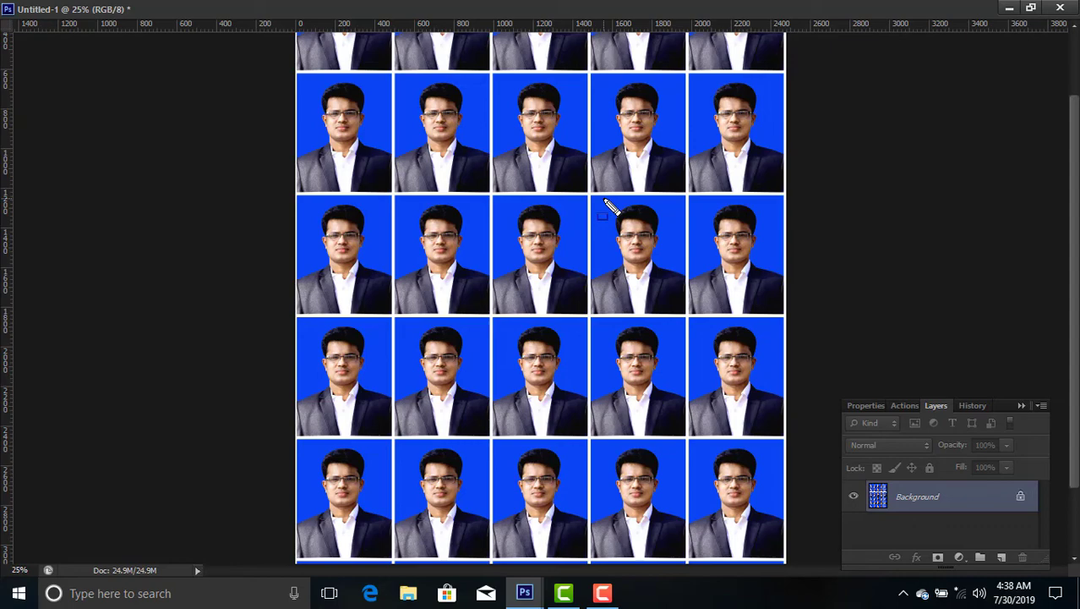
left_click(1031, 9)
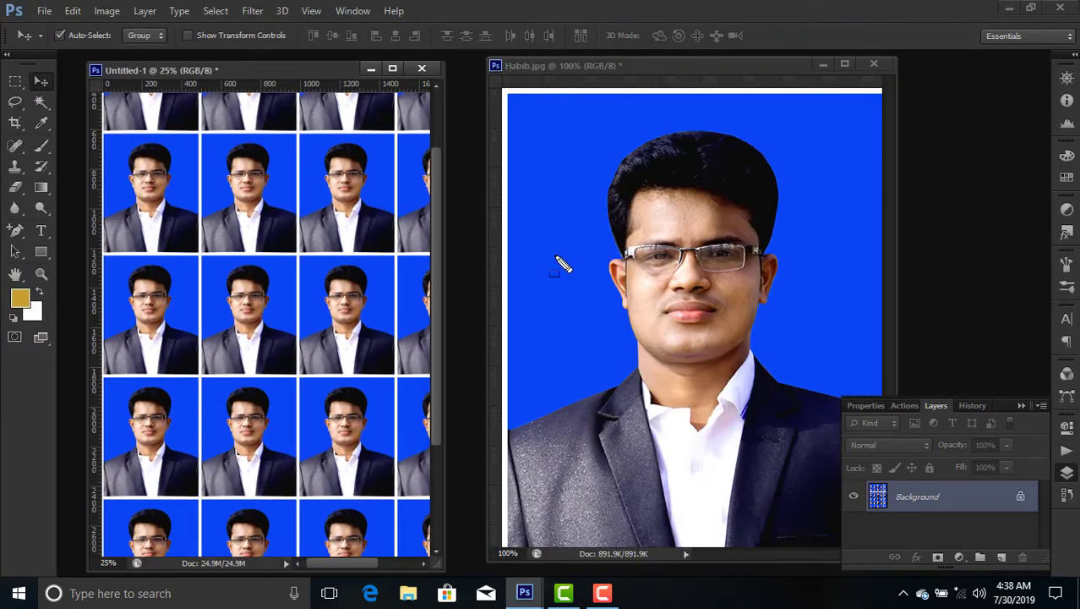